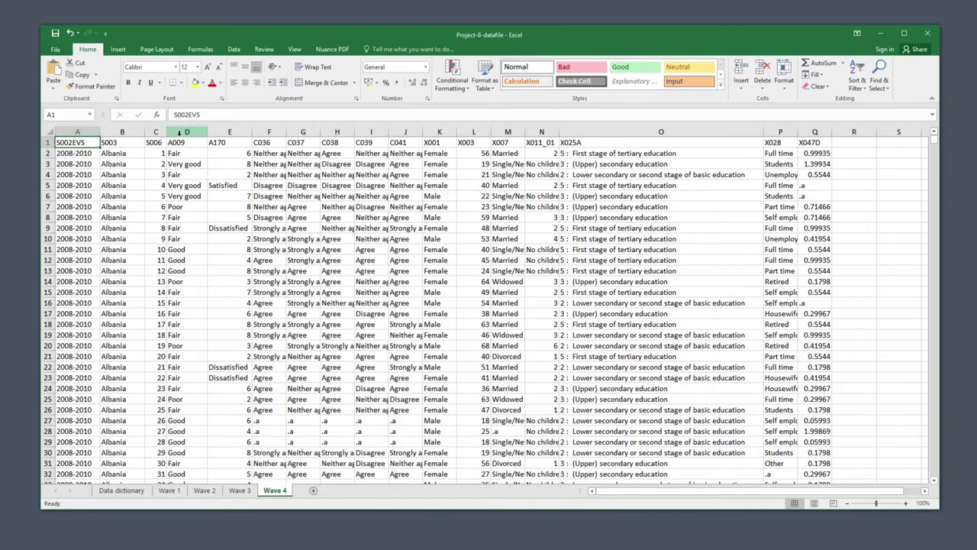
- Blank every '.a' entry in columns D through Q of Wave 4, replacing 22079 cells
left_click(178, 133)
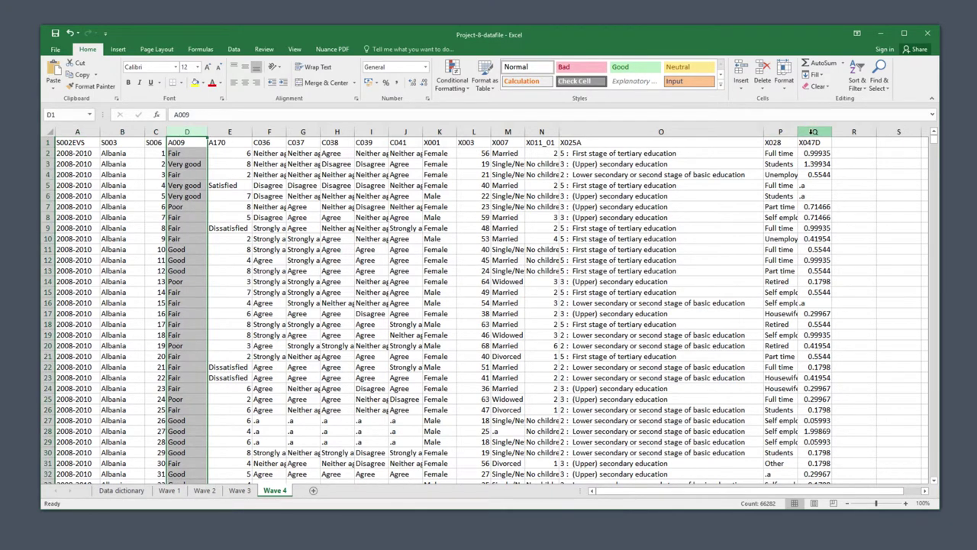
left_click(812, 132, "shift")
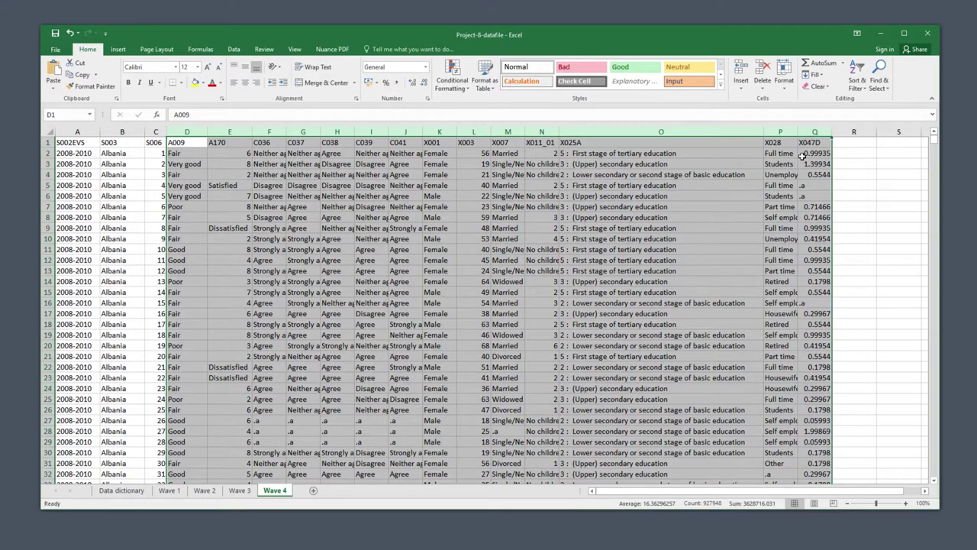
key("ctrl+f")
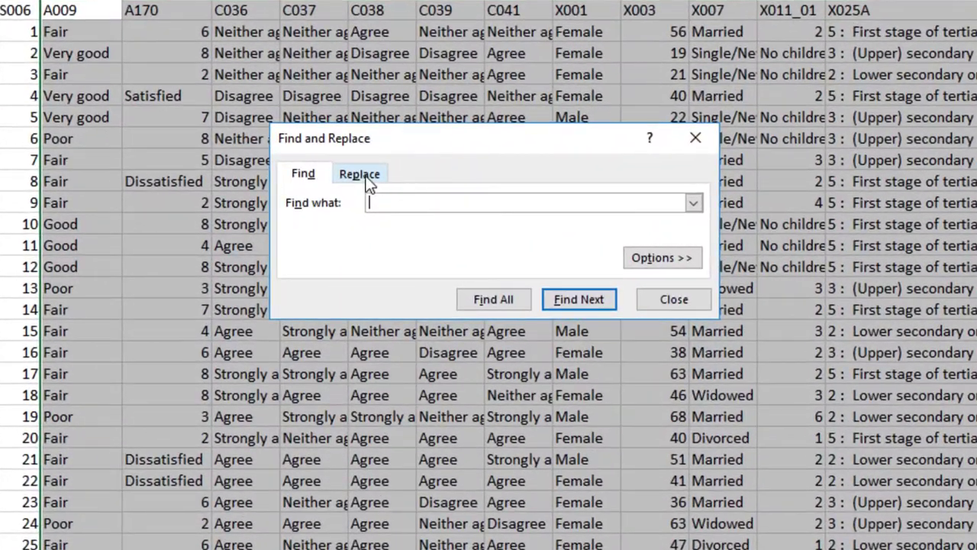
left_click(368, 184)
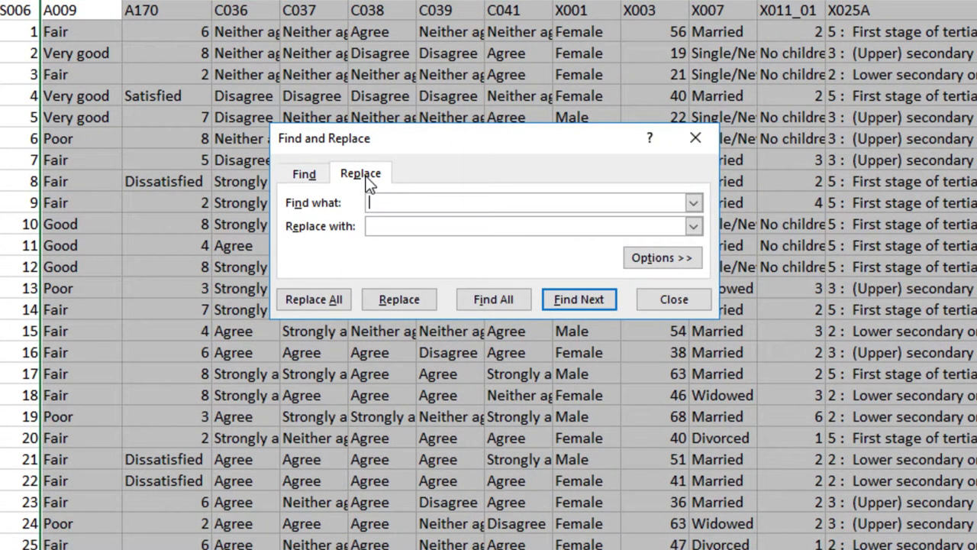
type(".a")
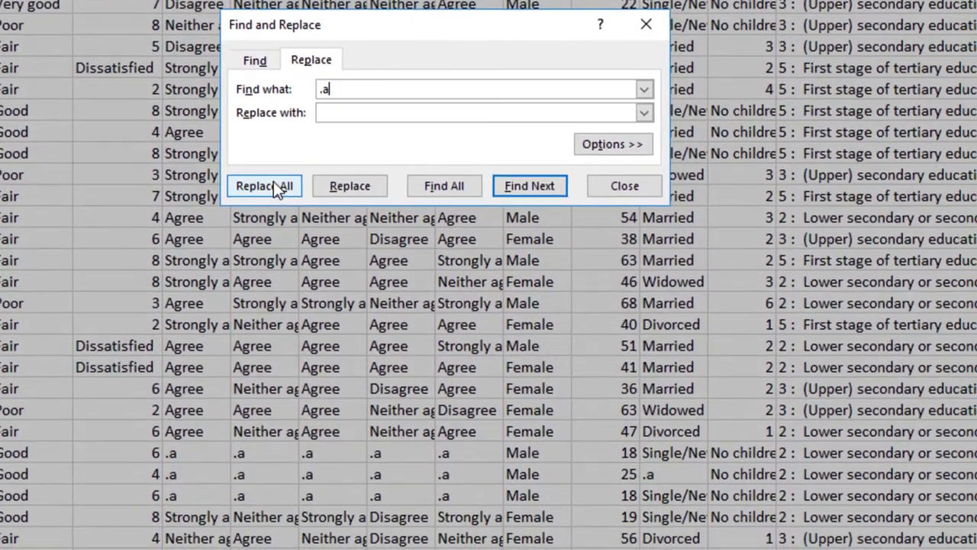
left_click(322, 298)
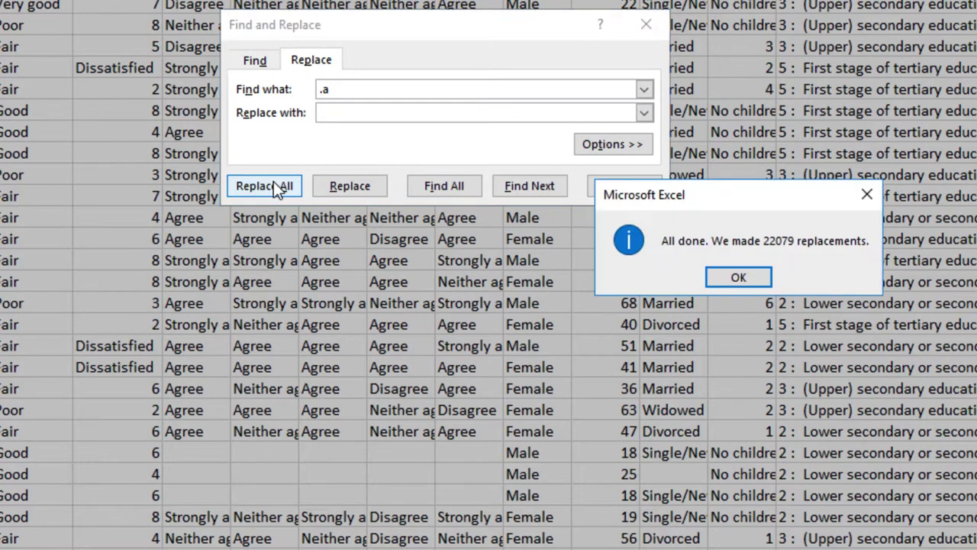
left_click(738, 277)
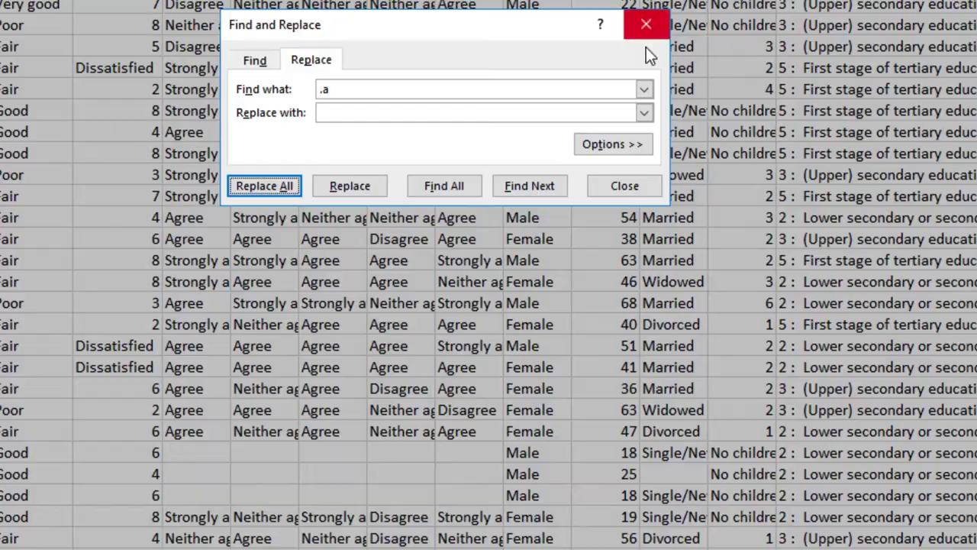
left_click(620, 194)
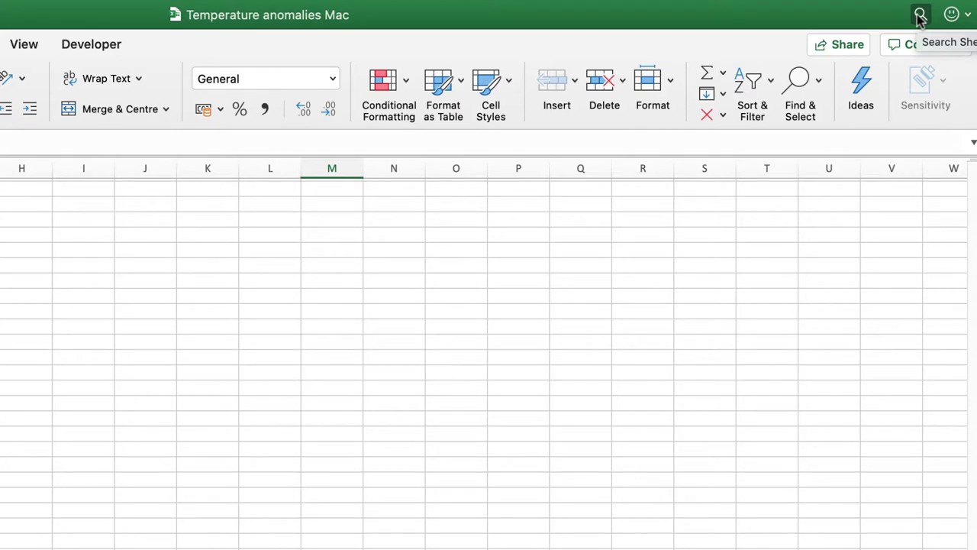
- In the Temperature anomalies Mac workbook, open Replace from the title-bar search and enter .a to find
left_click(919, 17)
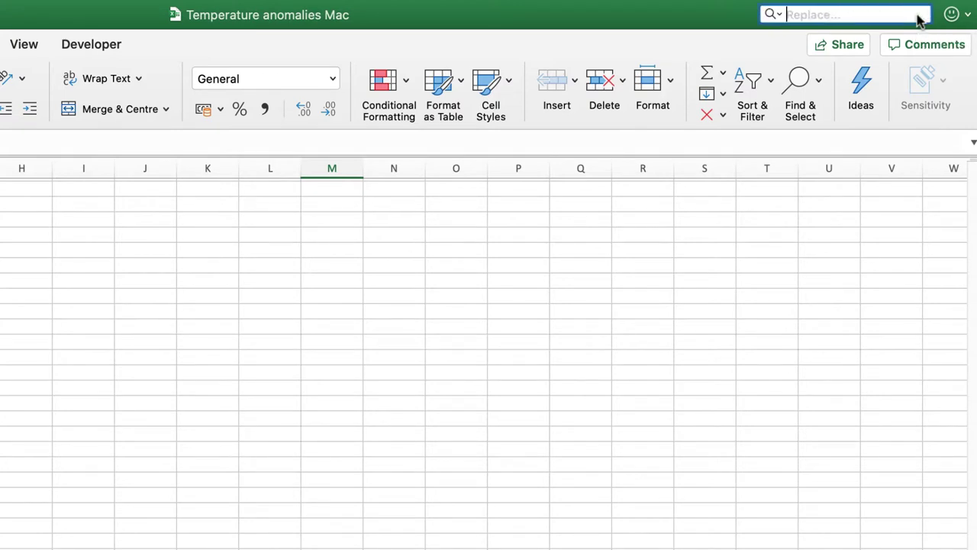
left_click(777, 13)
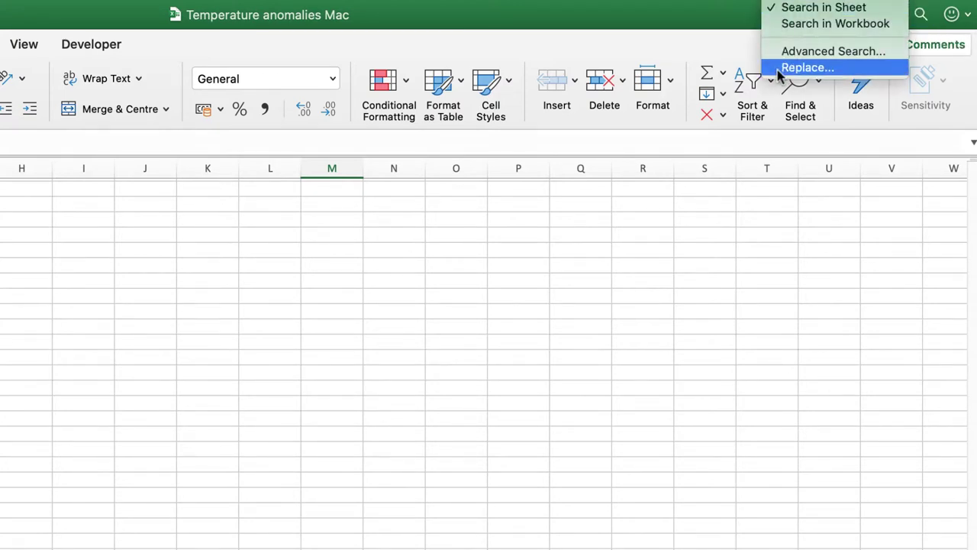
left_click(807, 67)
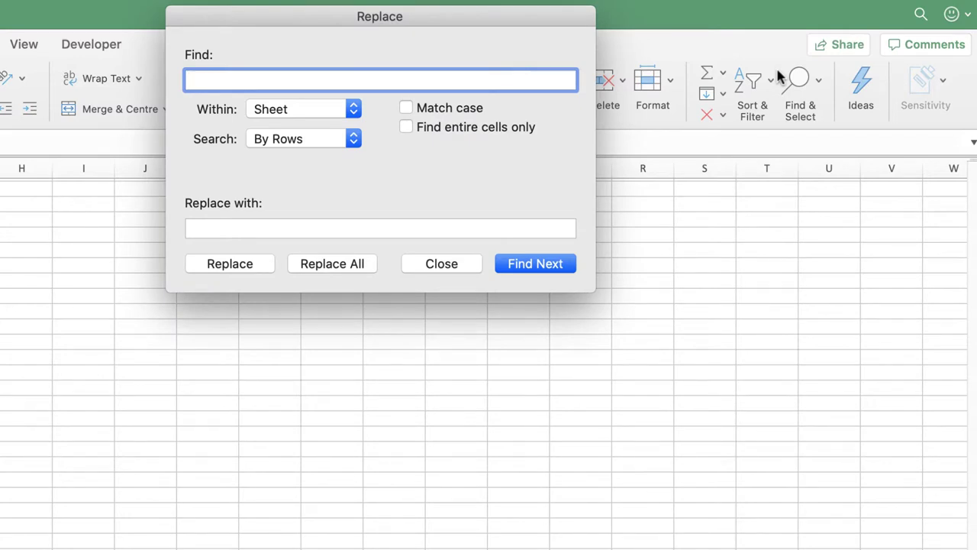
type(".a")
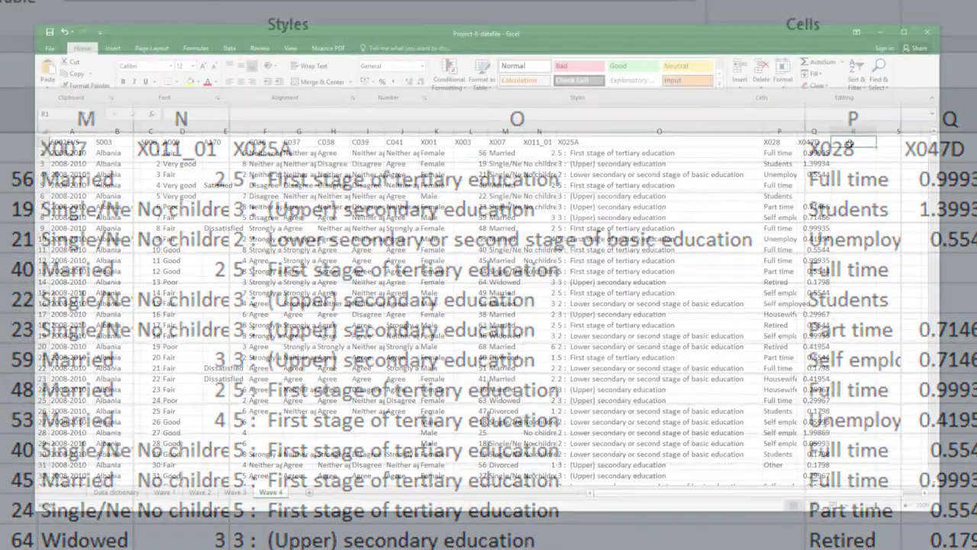
- Add column headings Education_1 in R1 and Education_2 in S1
type("Educ")
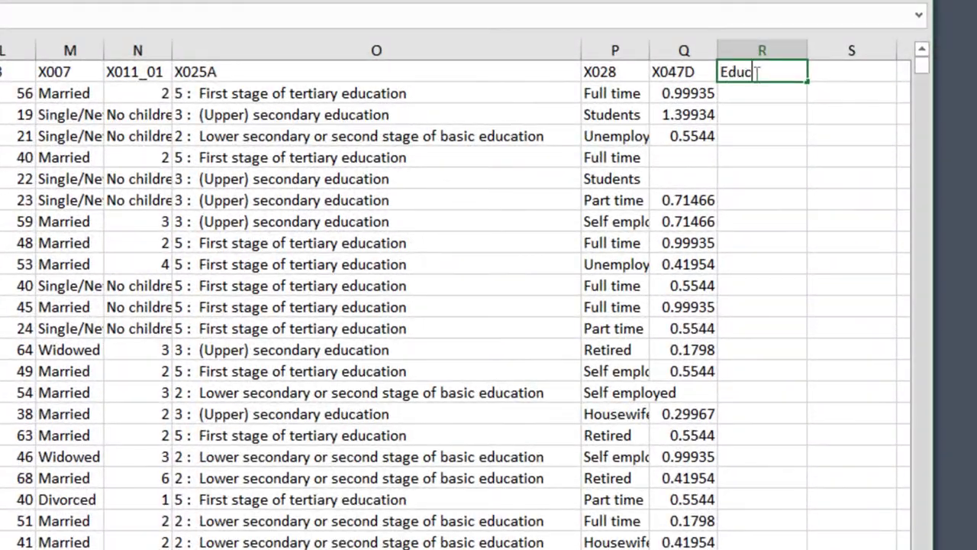
type("ation_1")
key("Tab")
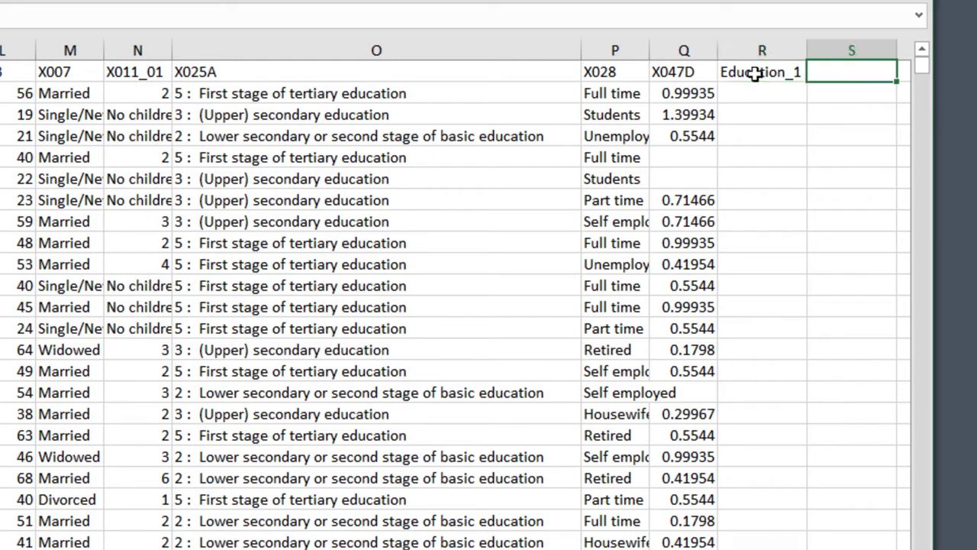
type("Education_2")
key("Return")
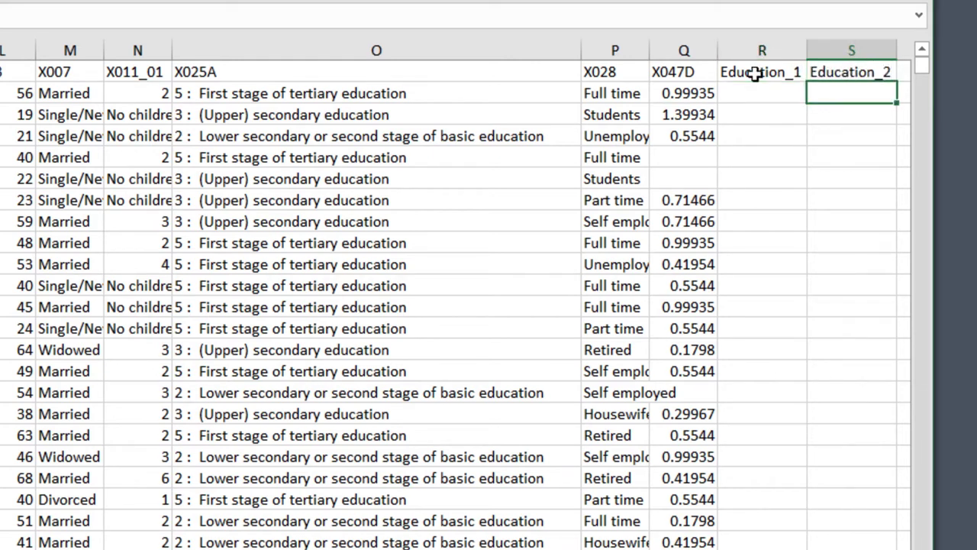
- Enter =LEFT(O2,1) in R2 and fill it down to R20
left_click(750, 92)
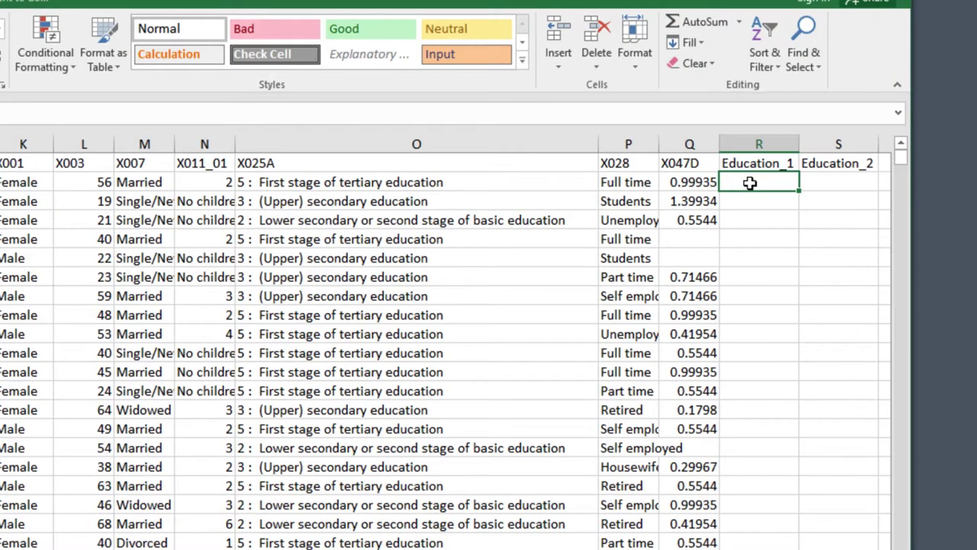
type("=")
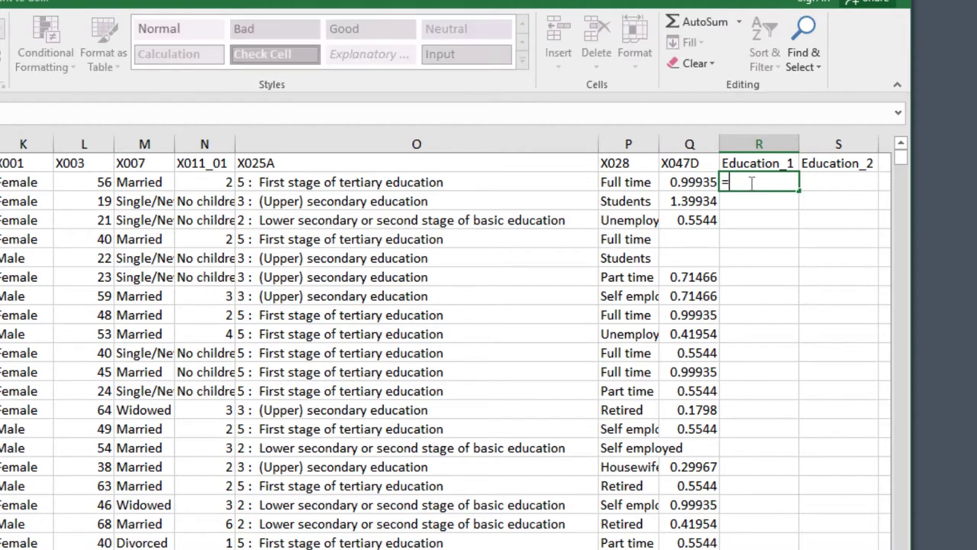
type("LE")
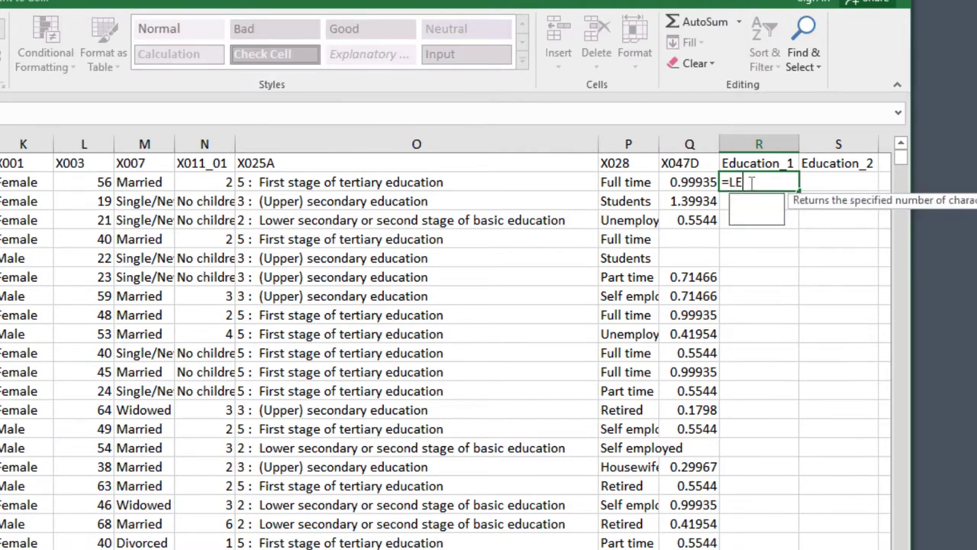
type("FT")
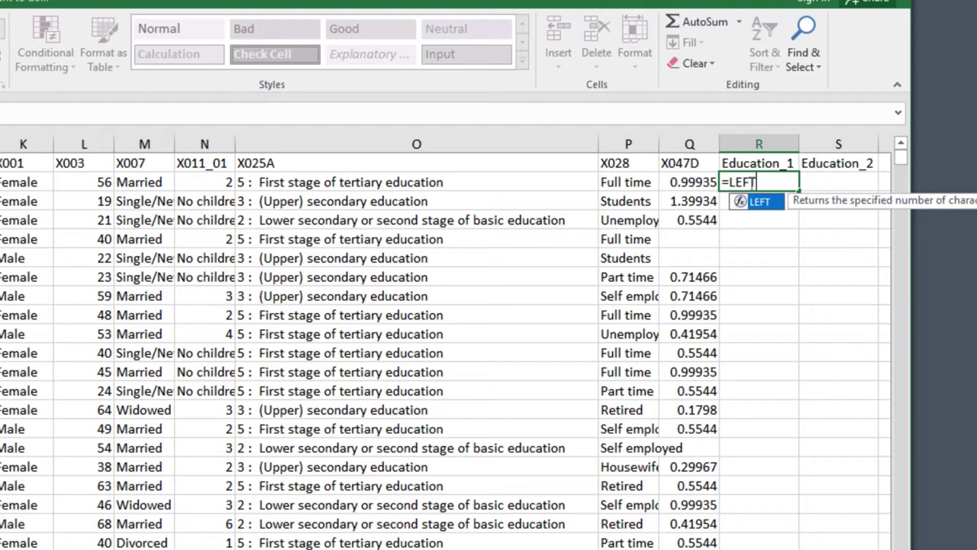
type("(")
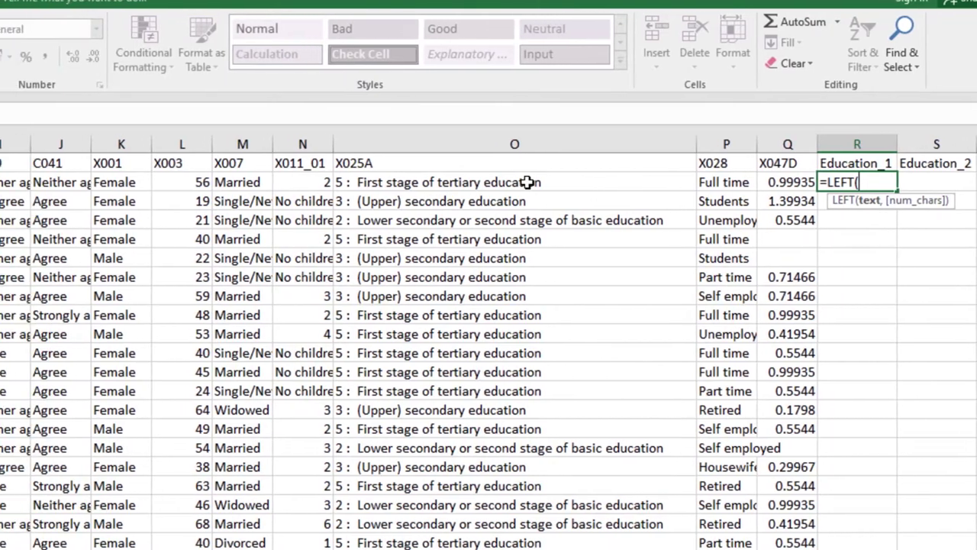
left_click(458, 182)
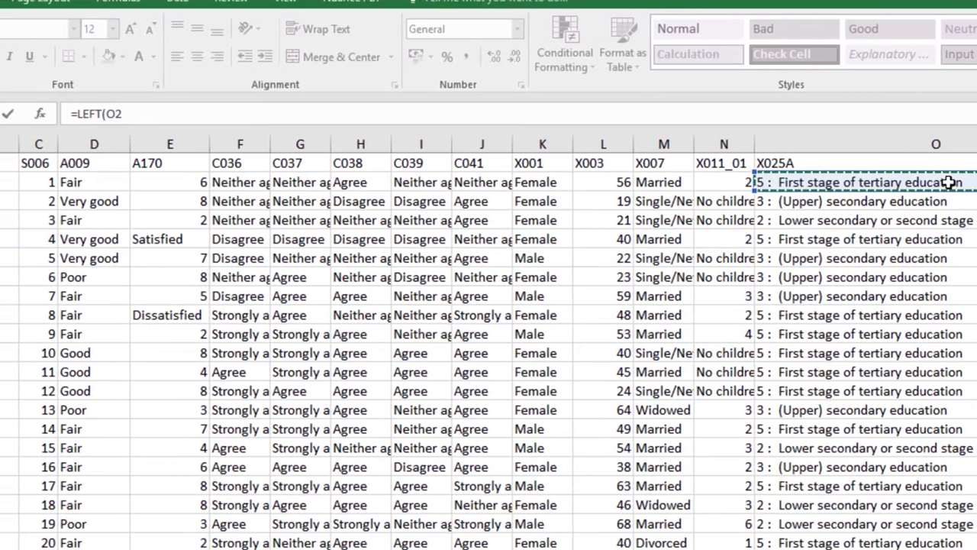
type(",")
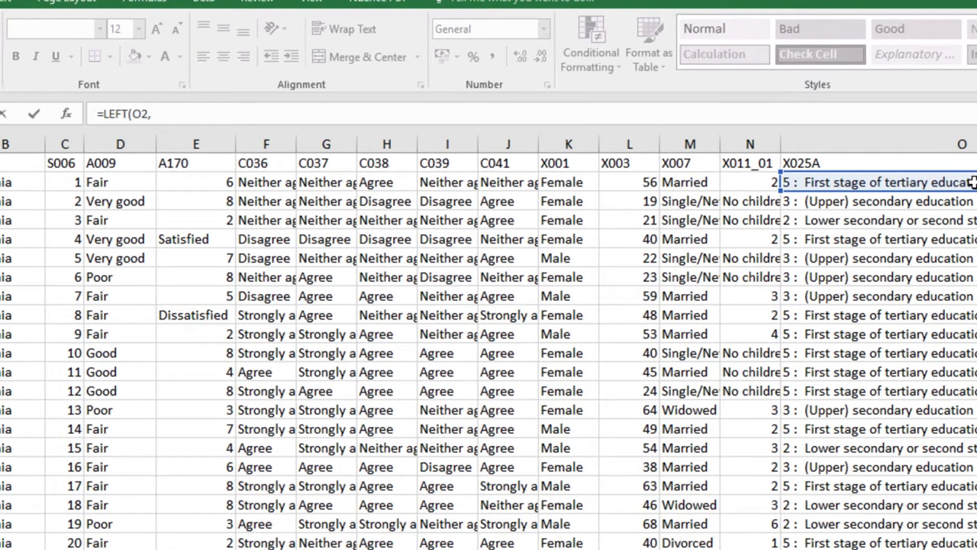
type("1)")
key("Return")
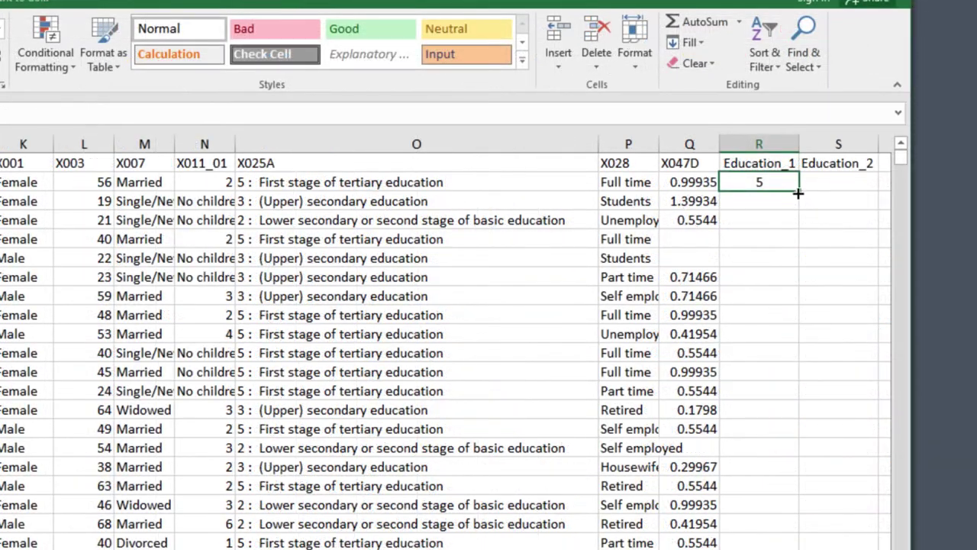
left_click_drag(797, 265, 801, 532)
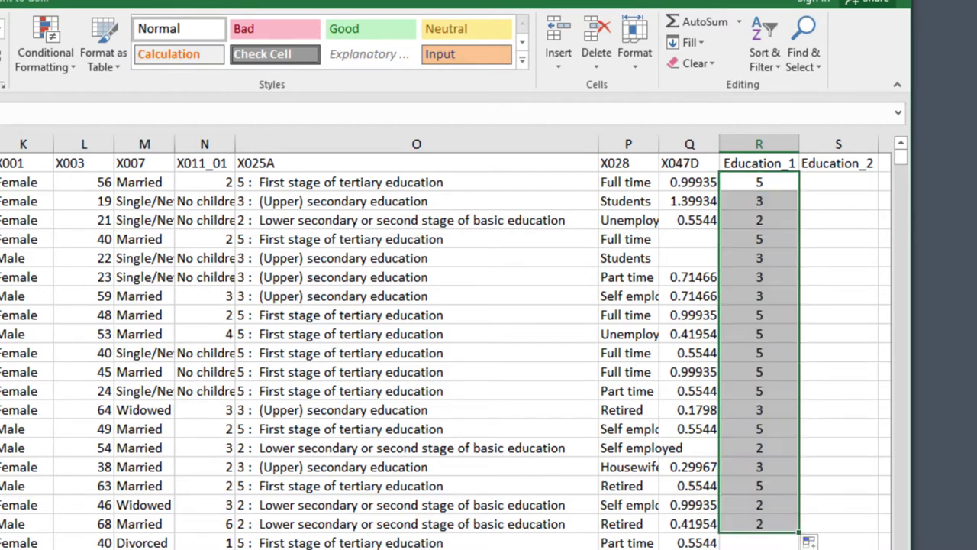
- Enter =RIGHT(O2,LEN(O2)-(FIND(":",O2,1)+2)) in S2 to get the text after the colon
left_click(818, 185)
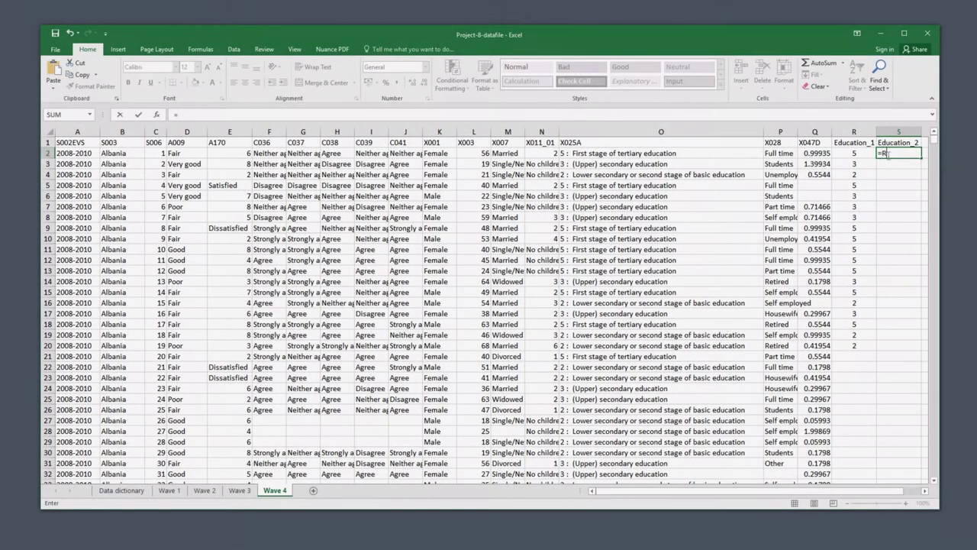
type("G")
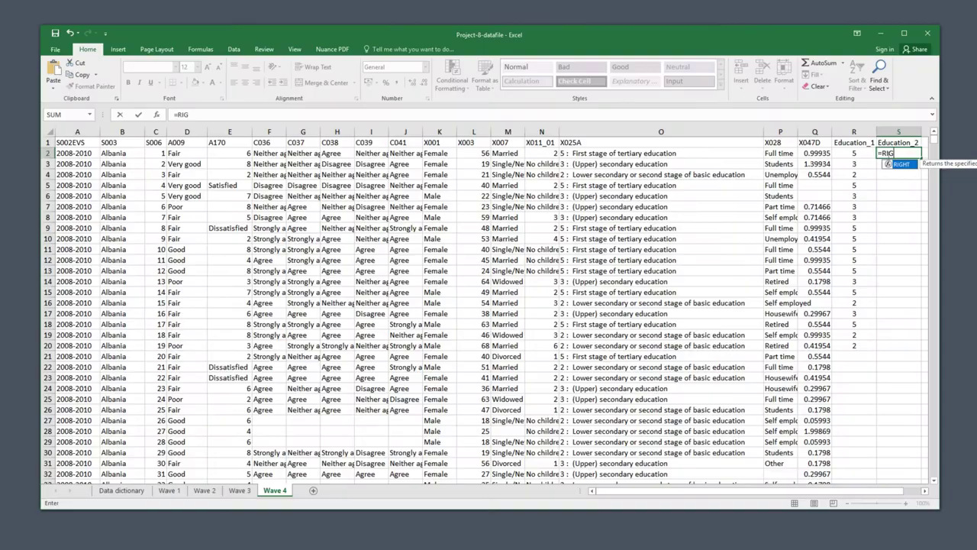
type("HT(")
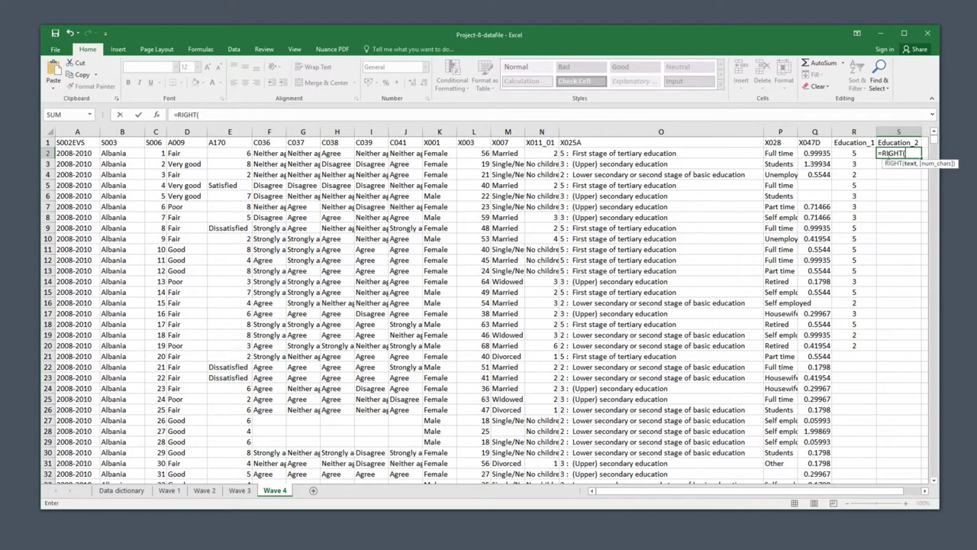
left_click(649, 156)
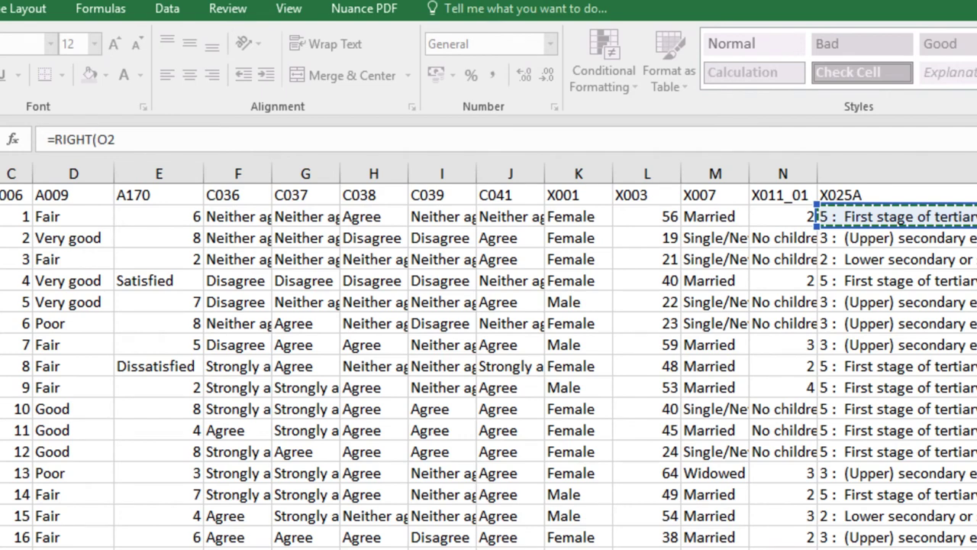
type(",")
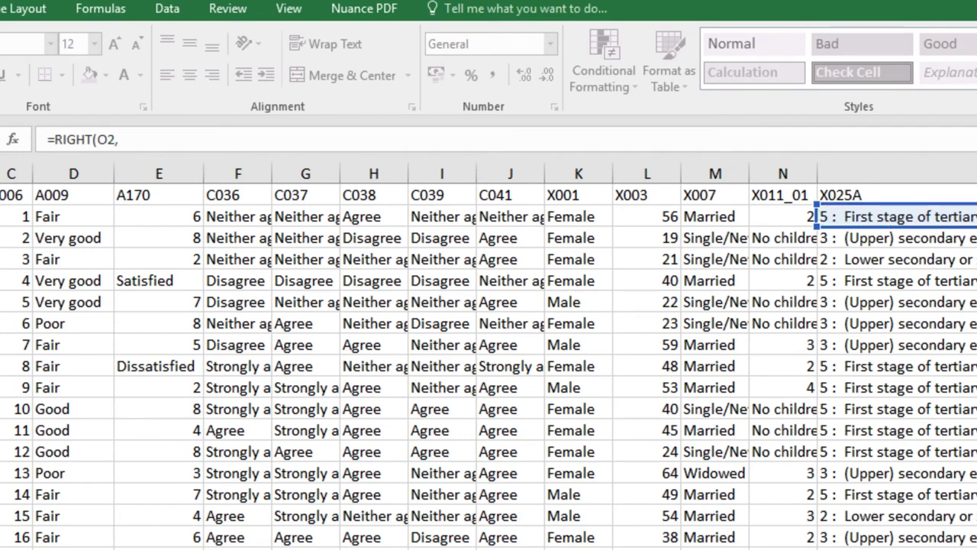
type("LEN(O2)")
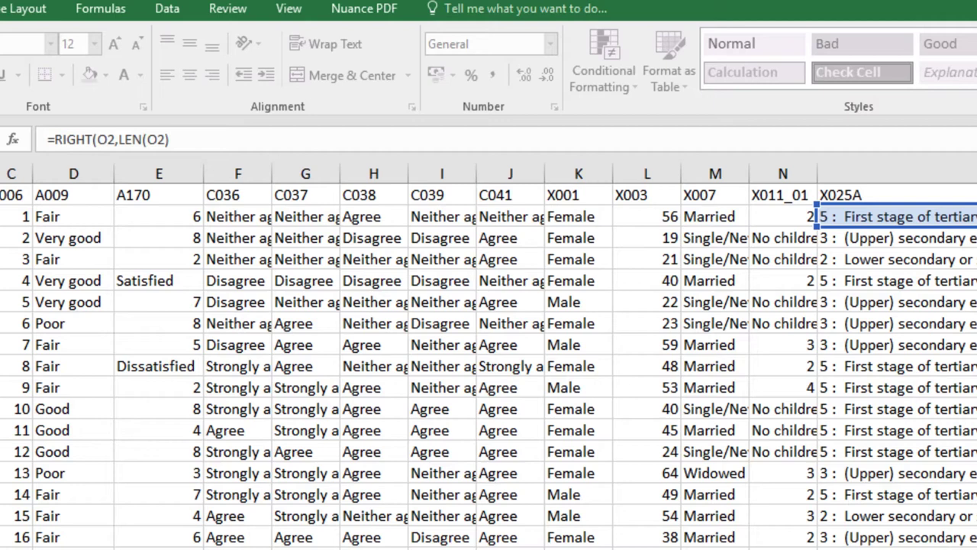
type("-FIND(\":\",O2,")
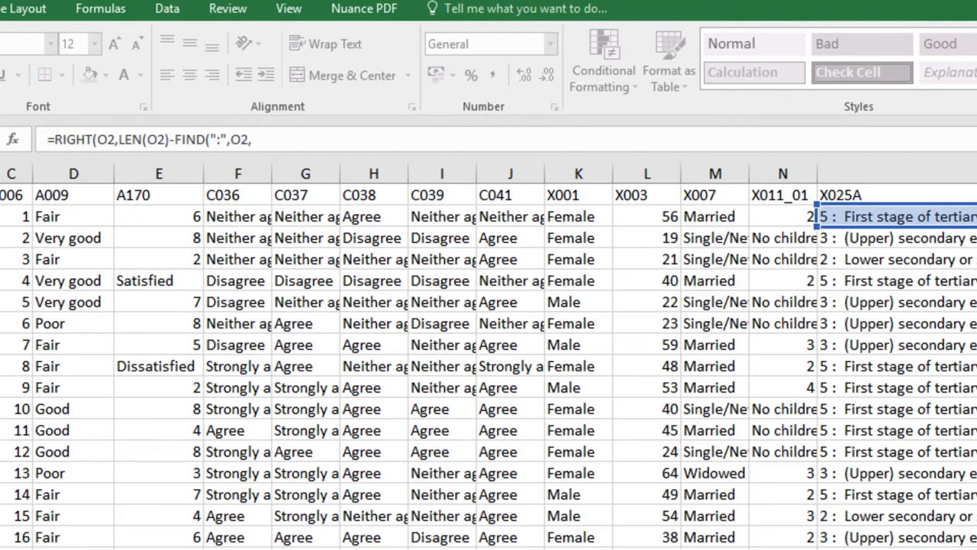
type("1)")
left_click(175, 139)
type("(")
left_click(298, 146)
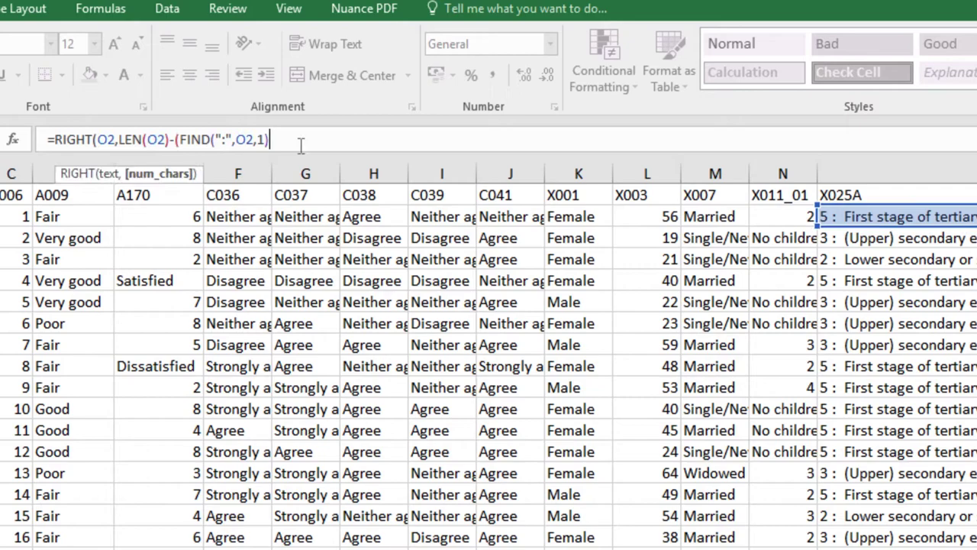
type("+2))")
key("Return")
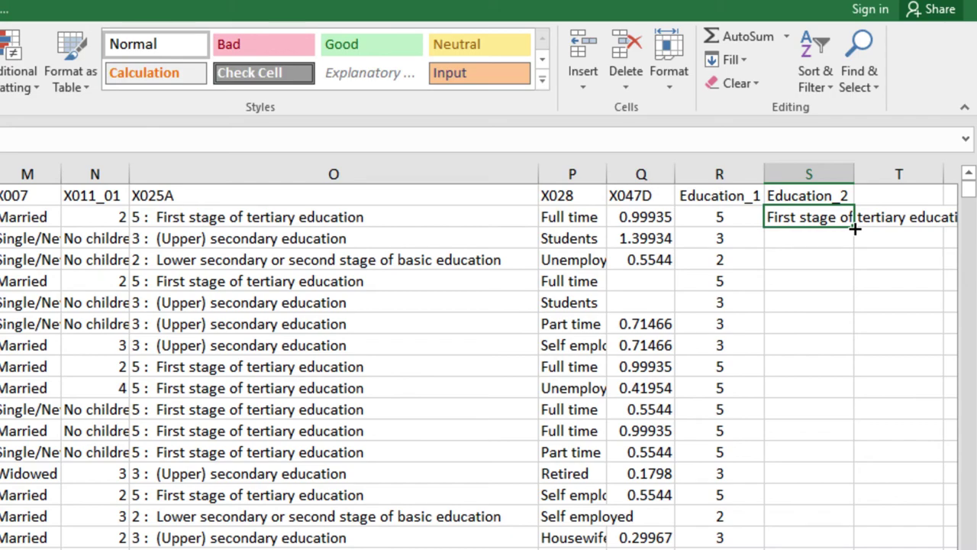
- Fill the S2 formula down to S20, then deselect the filled range
left_click_drag(854, 229, 877, 354)
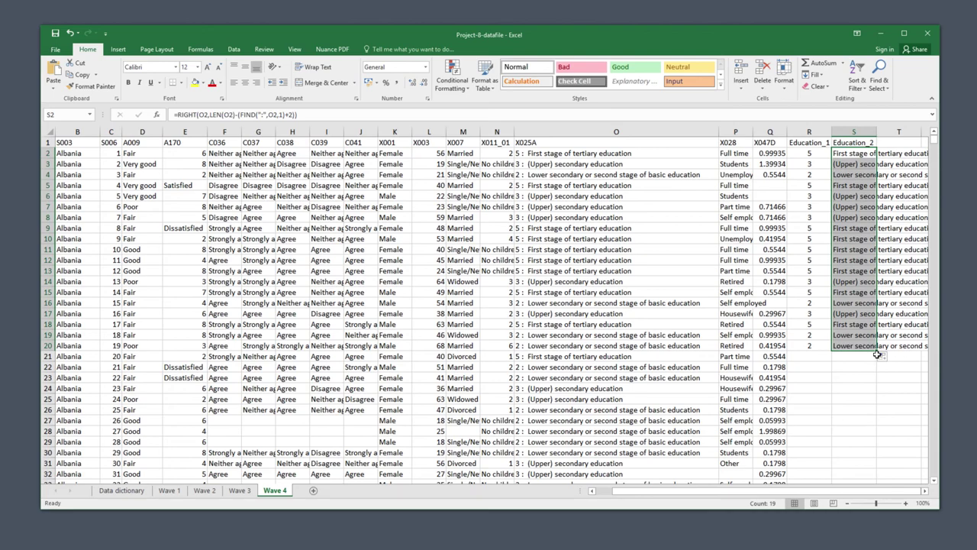
left_click(867, 368)
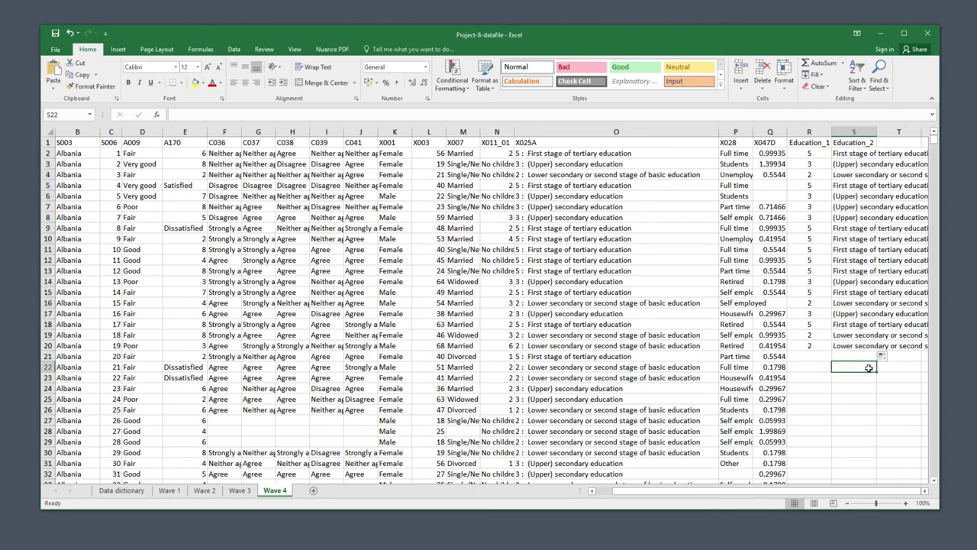